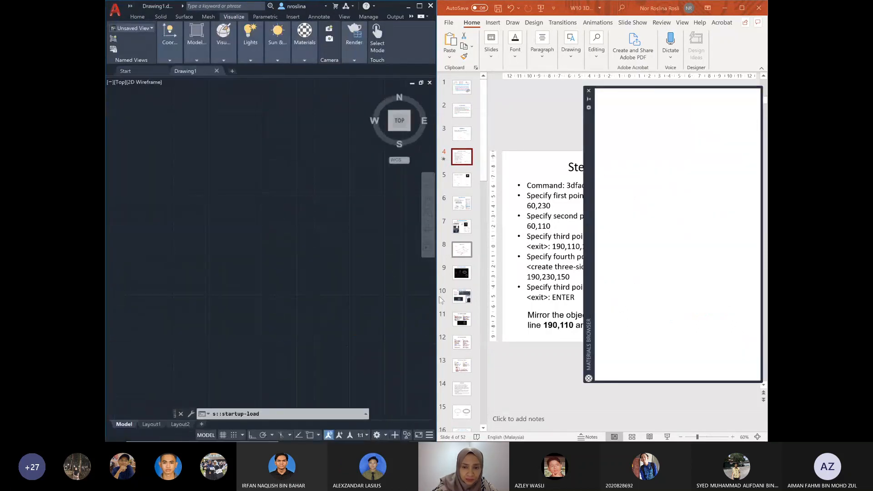
- Close the Materials Browser and switch to the Drafting & Annotation workspace, giving the drawing window more width
click(588, 91)
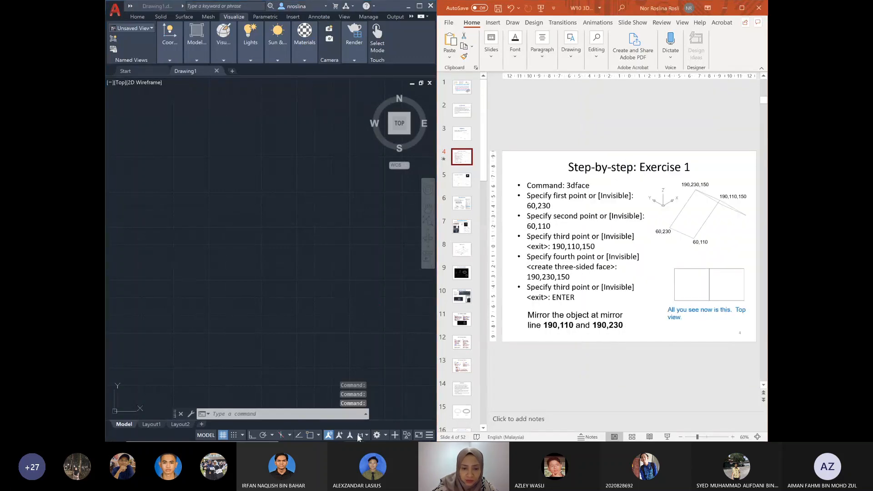
click(385, 436)
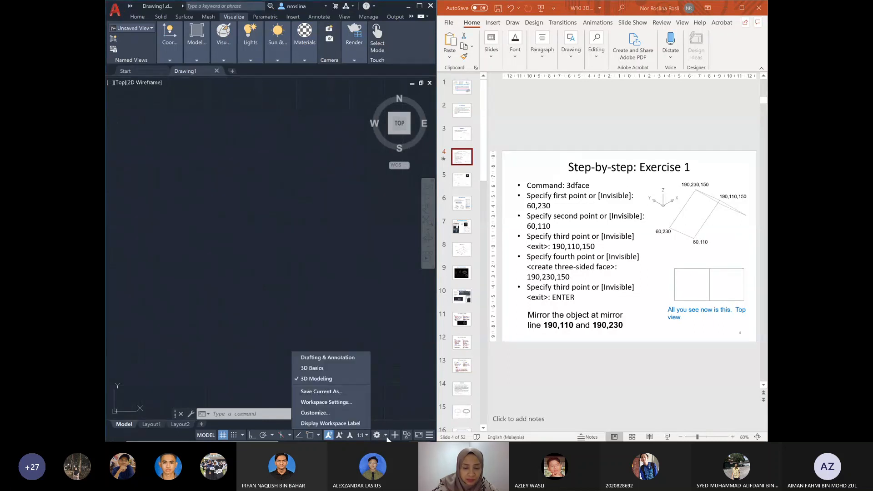
click(335, 357)
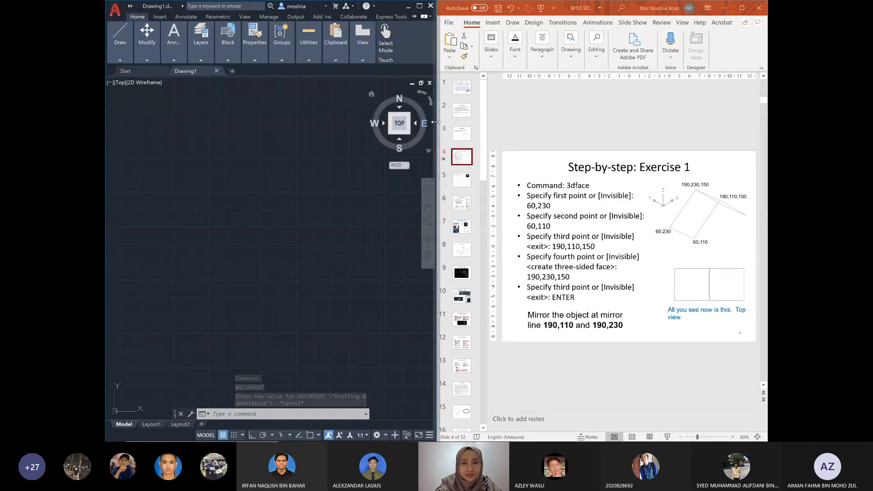
drag(436, 122, 490, 134)
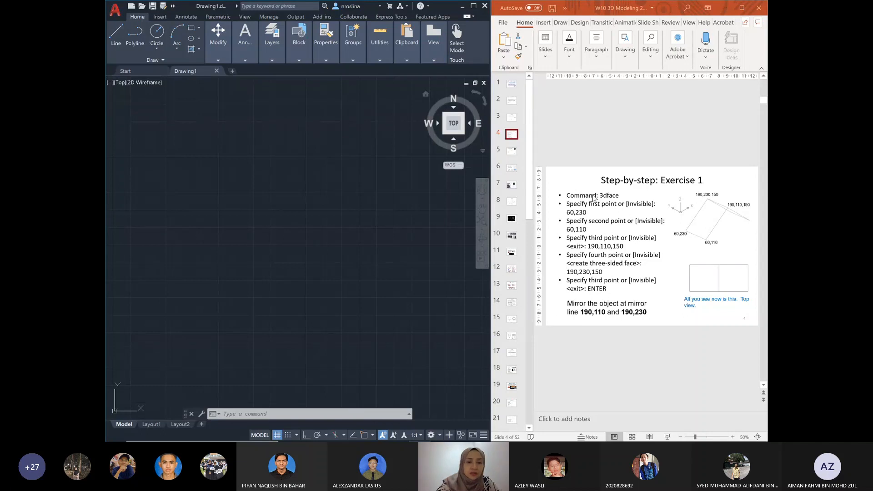
- Start a 3D face with the 3DFACE command, placing its first two corners at 60,230 and 60,110
click(293, 414)
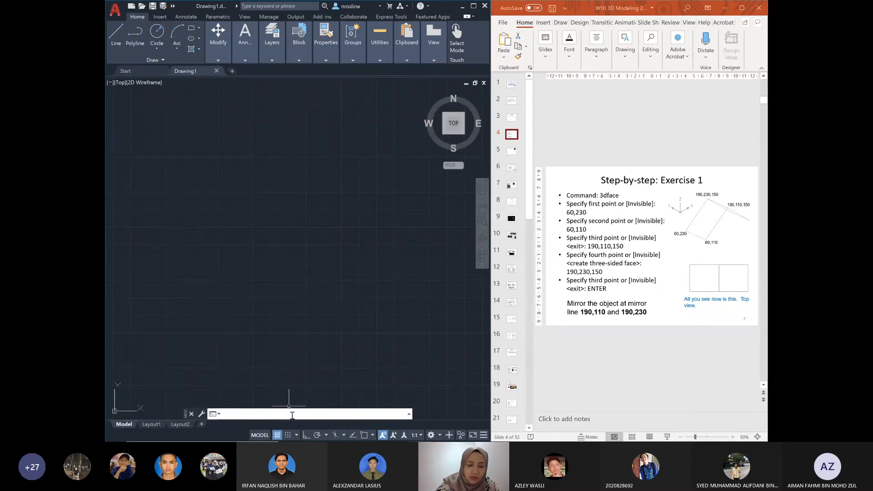
text(3D)
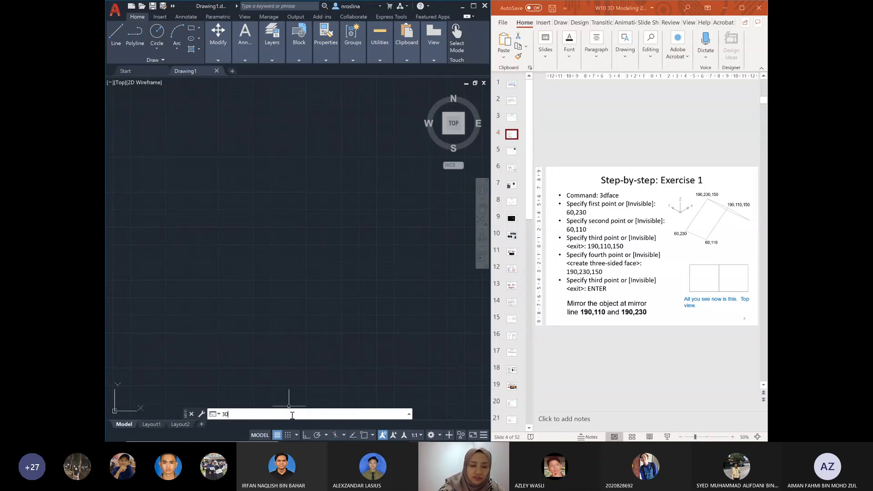
text(FACE)
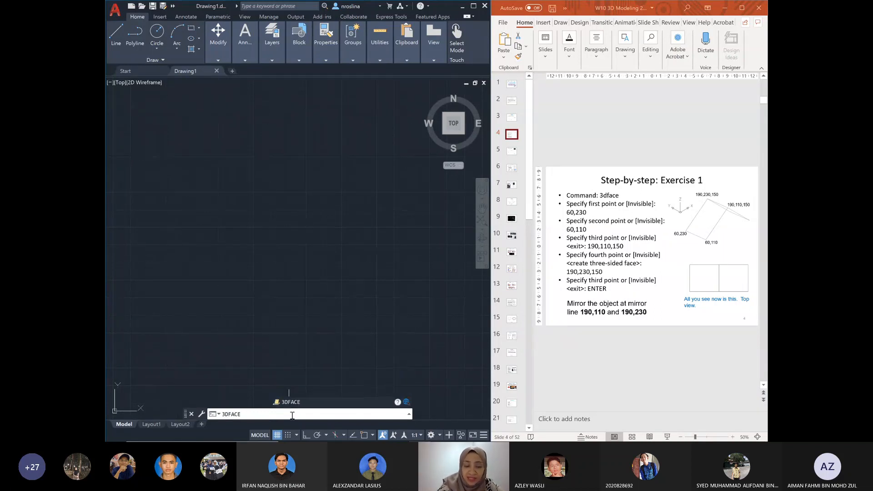
key(Return)
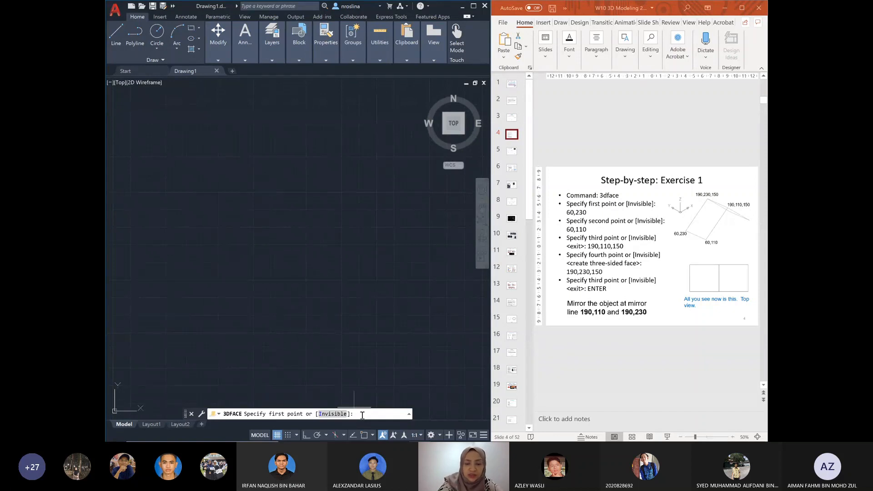
text(60,230)
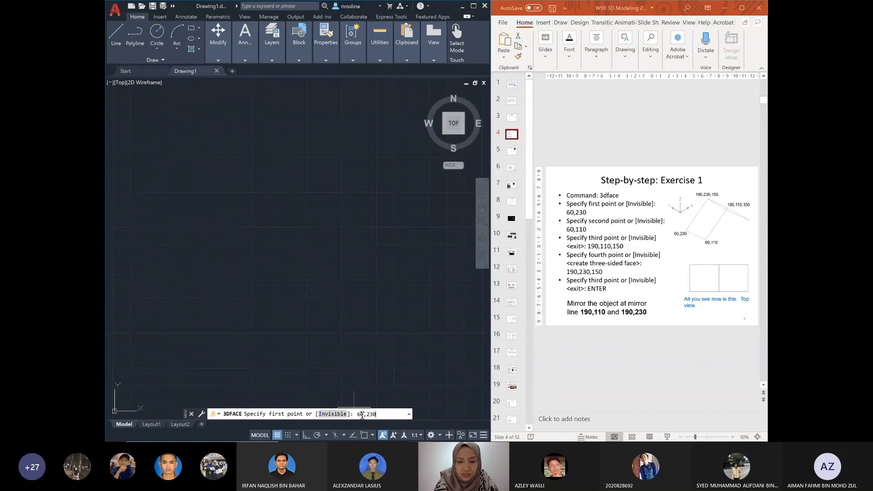
key(Return)
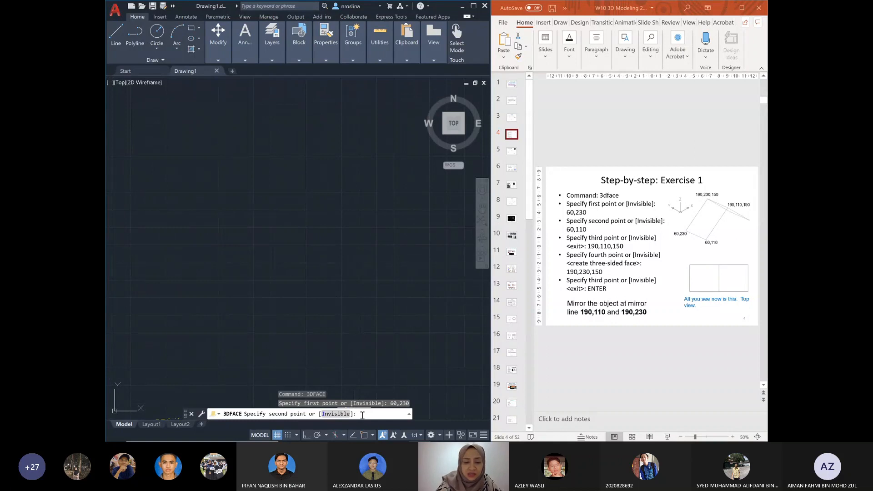
text(60,110)
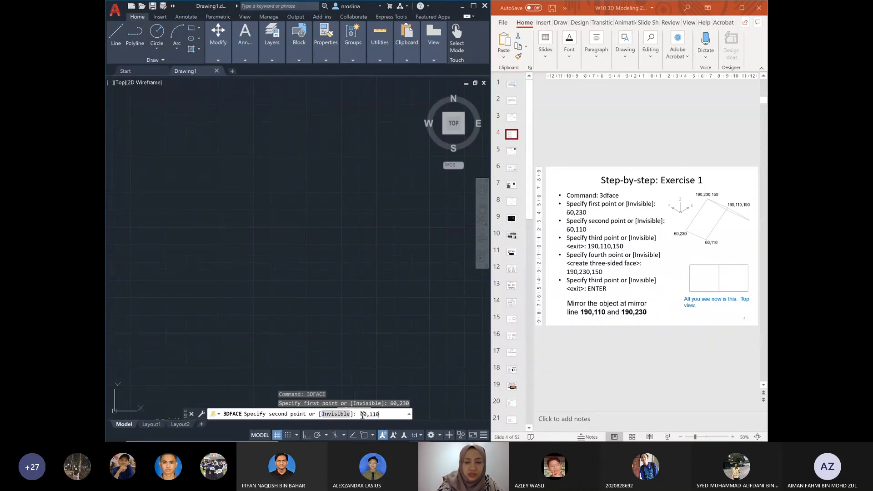
key(Return)
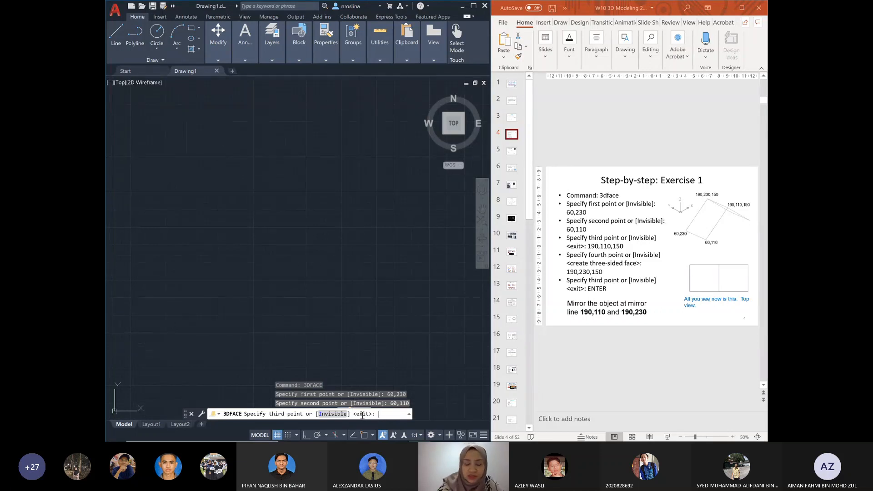
- Complete the four-sided 3D face with its third corner at 190,110,150 and fourth corner at 190,230,150
text(190)
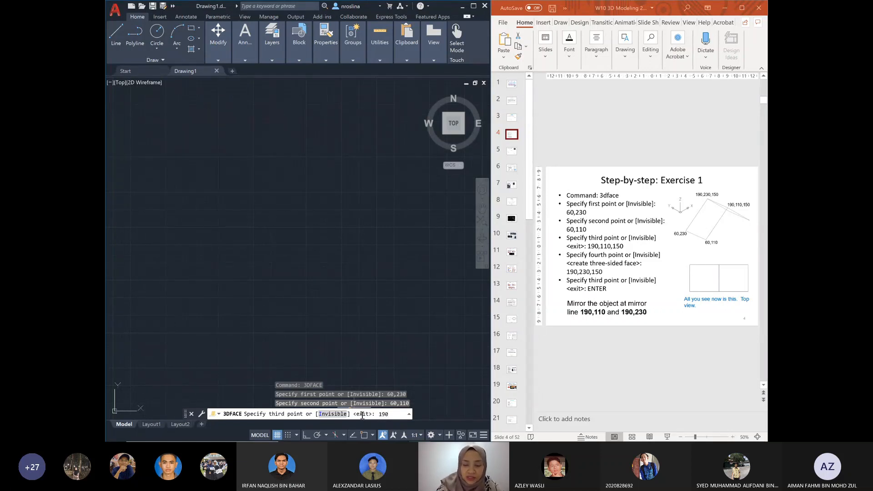
text(,1)
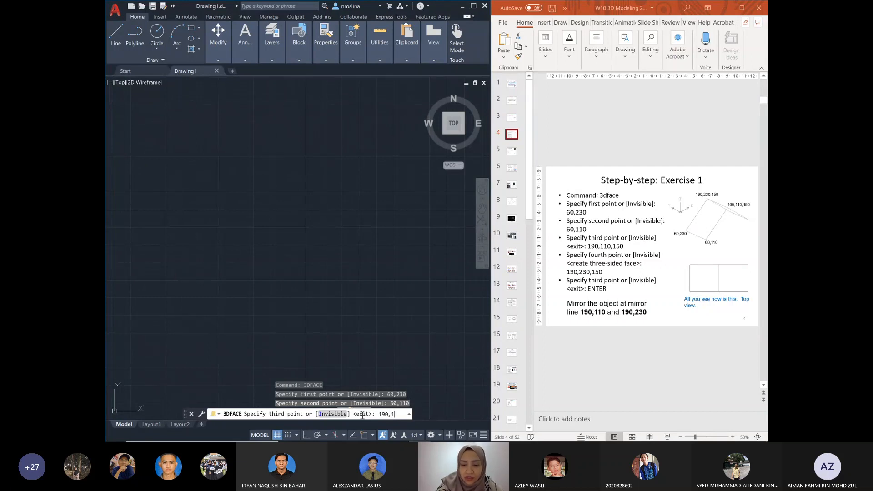
text(10,)
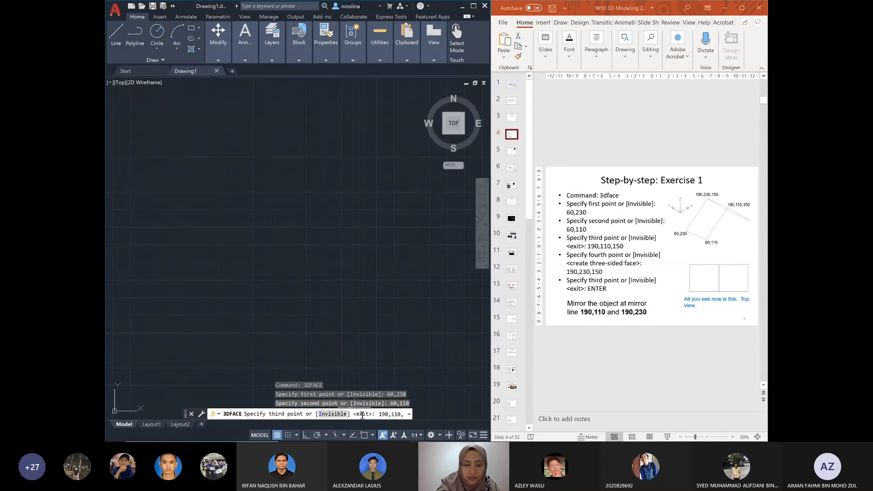
text(150)
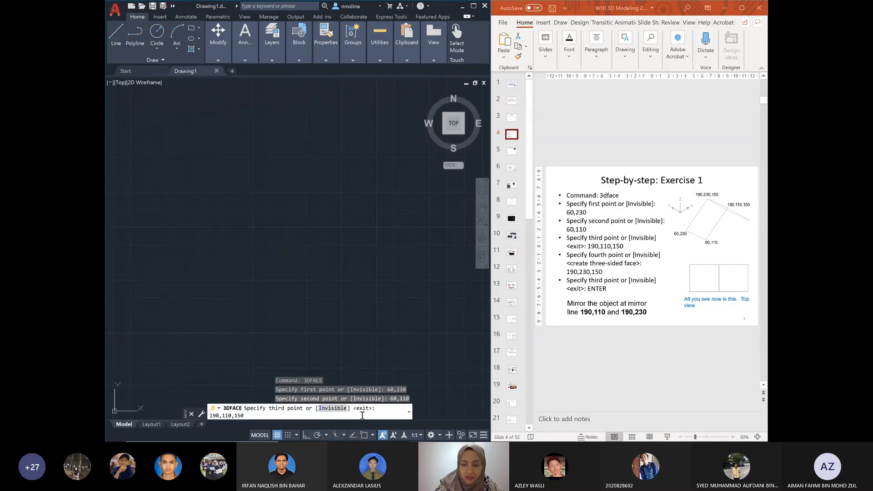
key(Return)
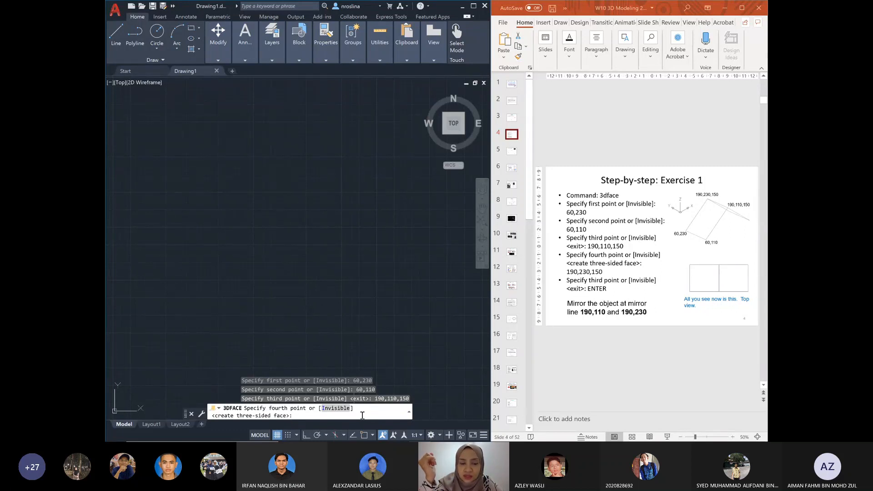
text(190,)
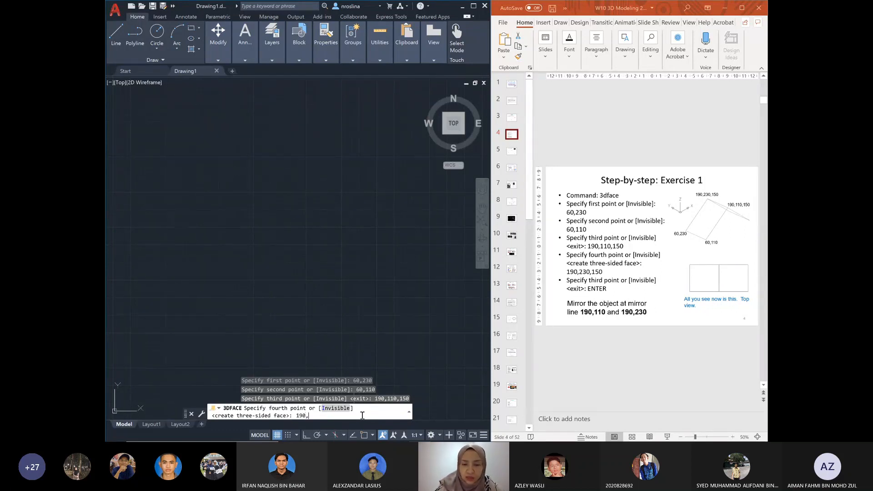
text(230,1)
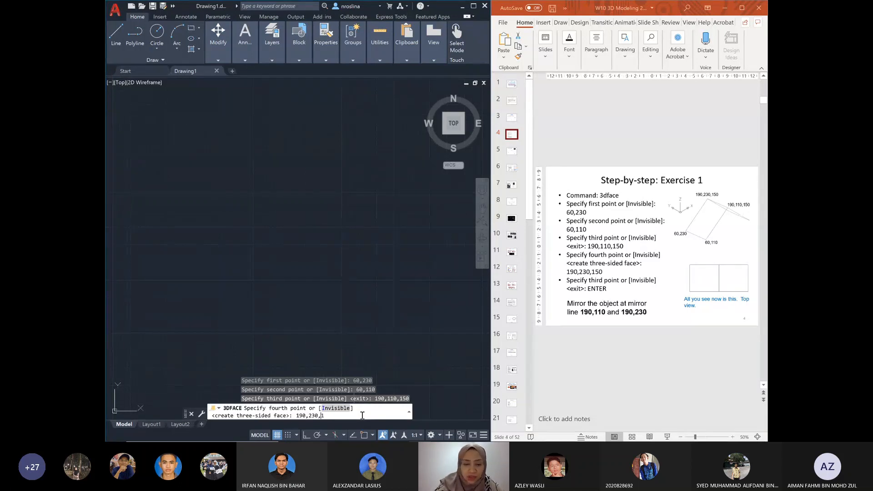
text(50)
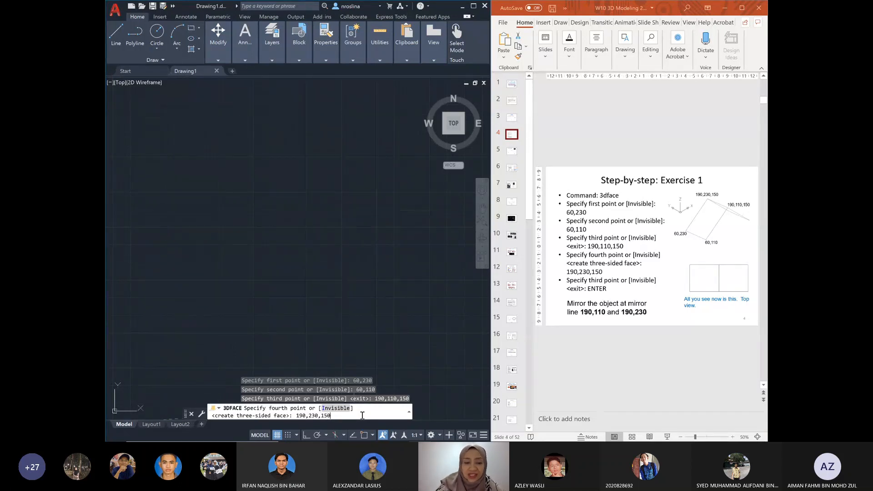
key(Return)
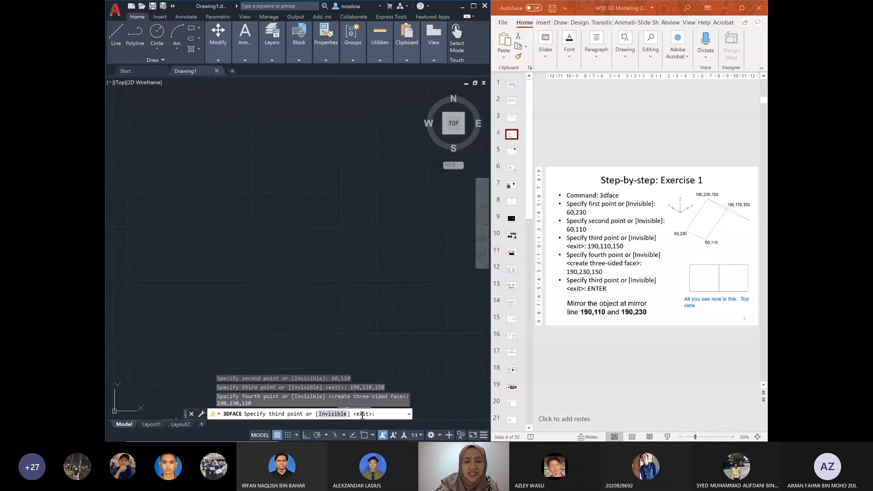
key(Return)
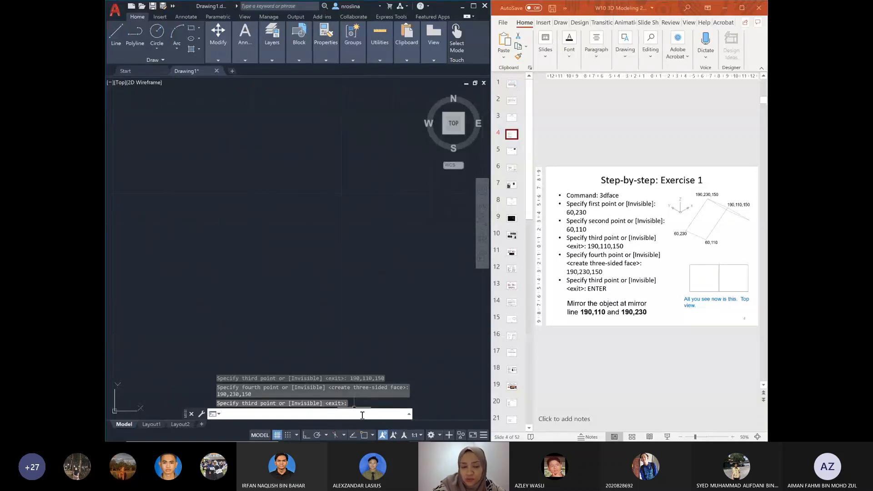
- Zoom to the drawing extents and frame the whole face with free space around it
text(z)
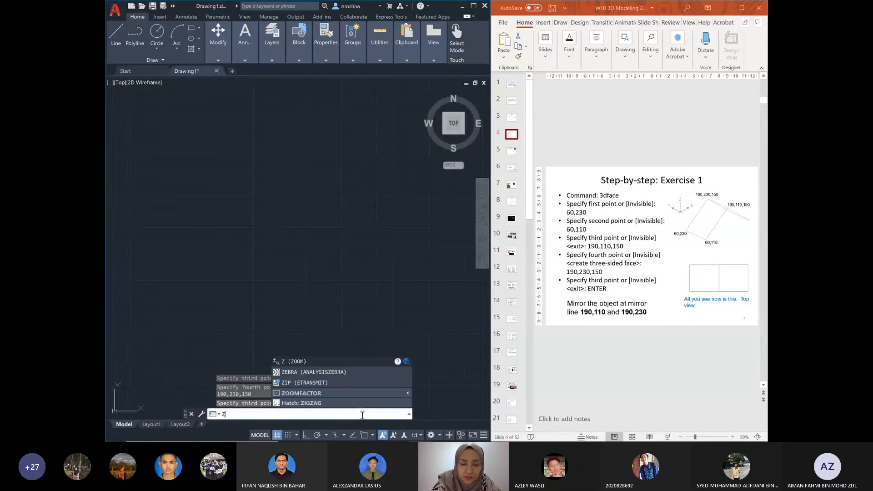
text(oom)
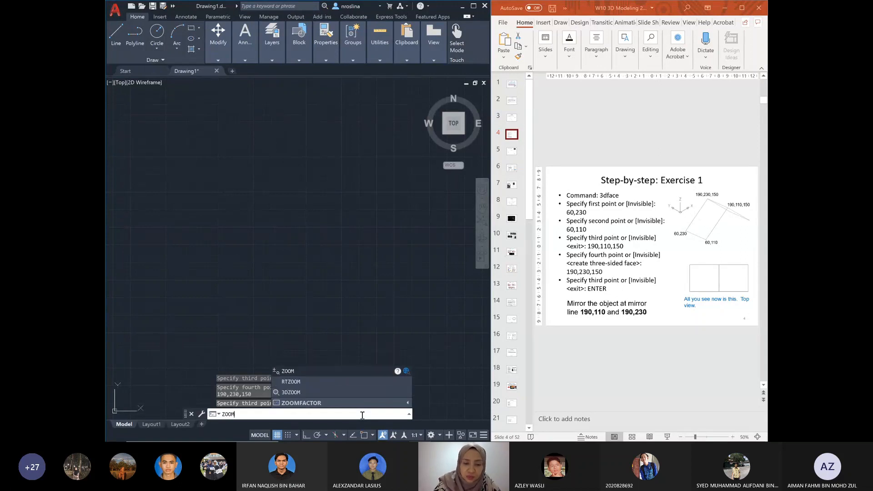
key(Return)
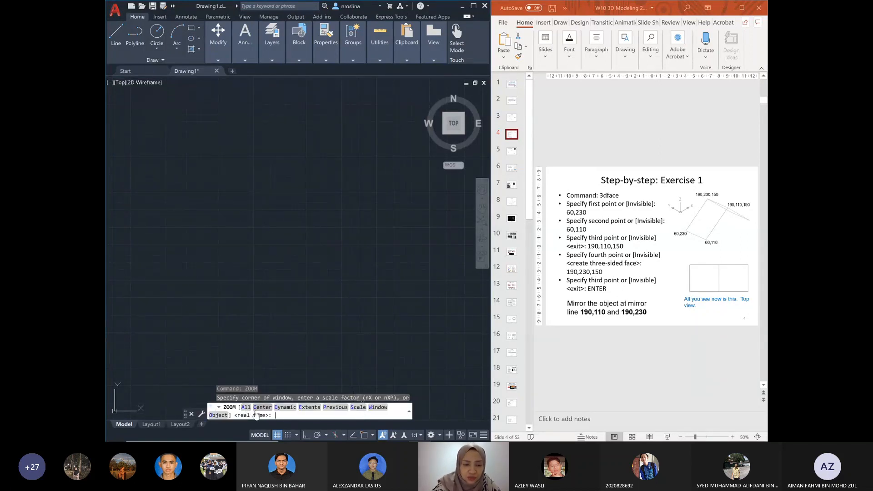
click(310, 408)
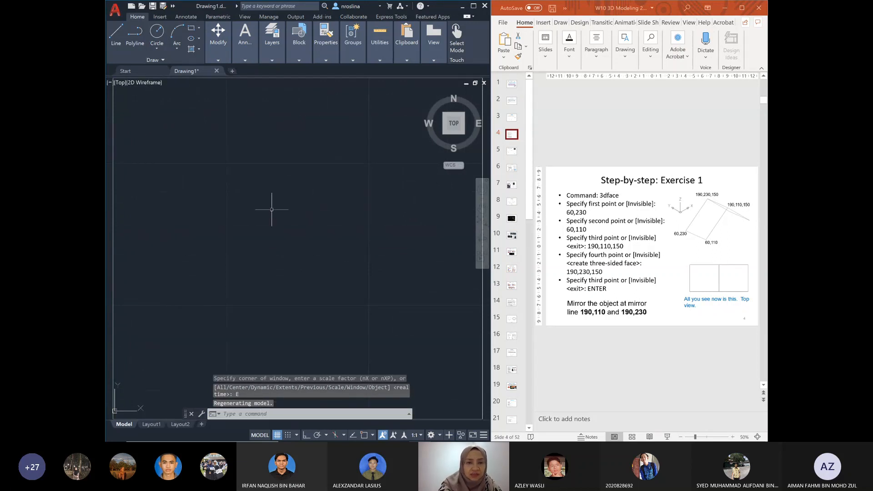
scroll(412, 243, down, 3)
middle_drag(409, 253, 289, 256)
scroll(345, 254, down, 3)
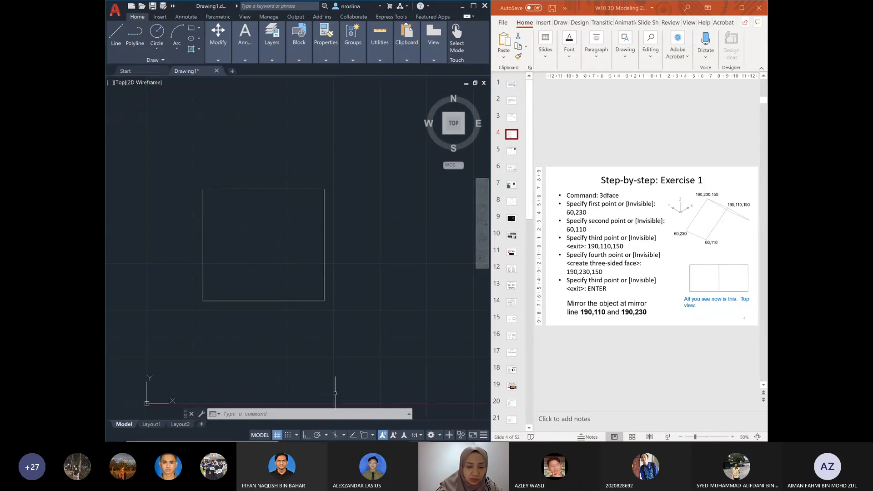
- Mirror the 3D face across the line from 190,110 to 190,230, keeping the source object
text(mirr)
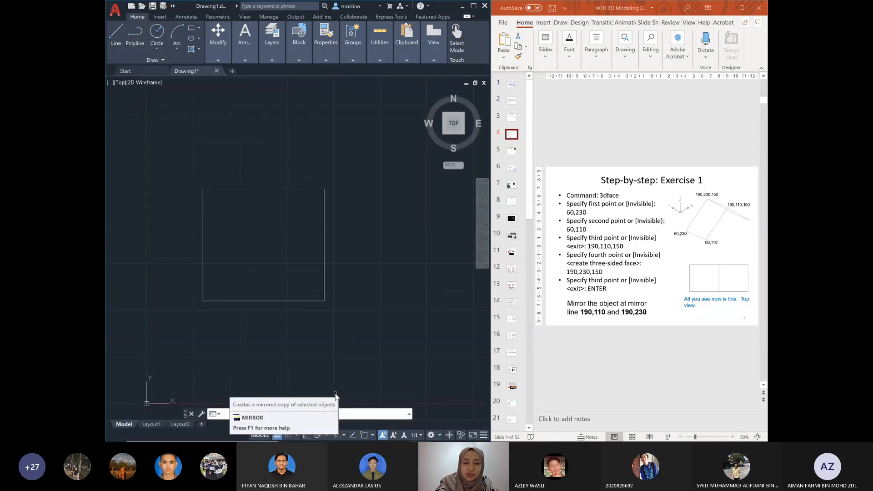
key(Return)
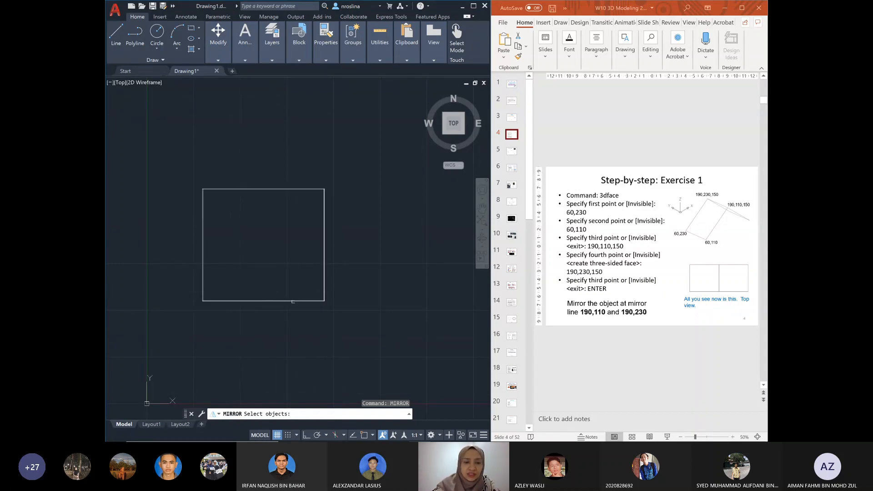
click(293, 301)
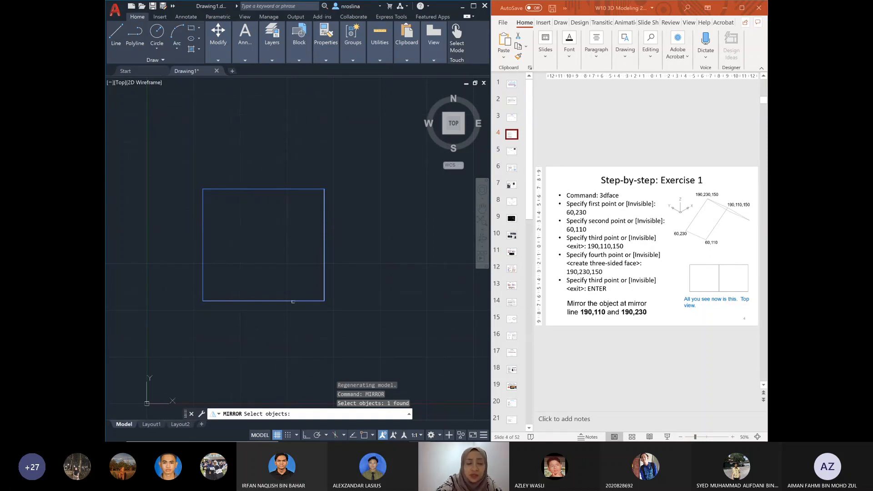
key(Return)
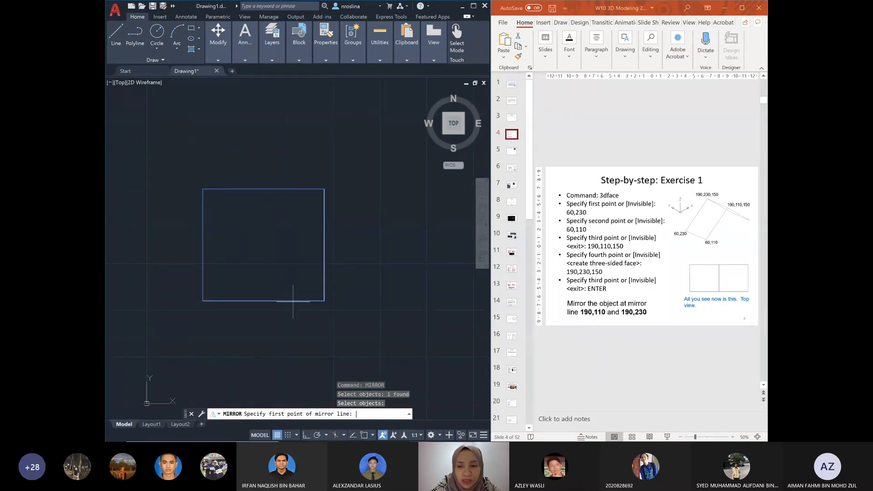
text(190,11)
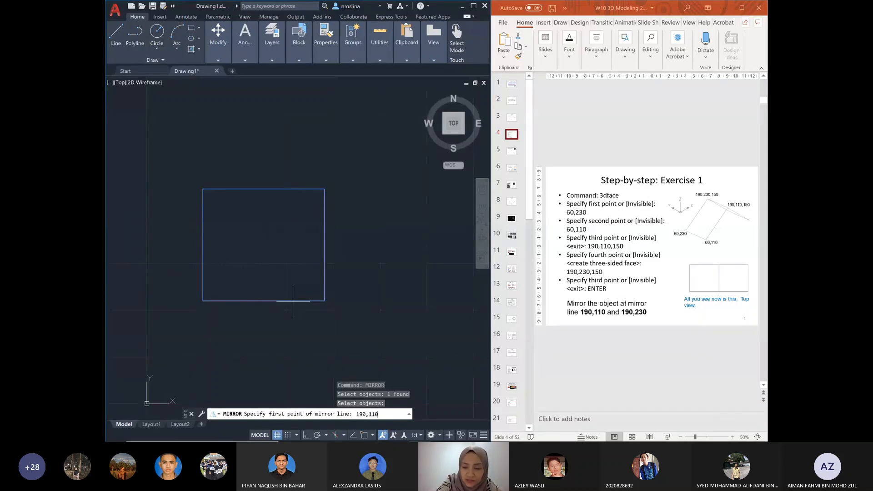
key(Return)
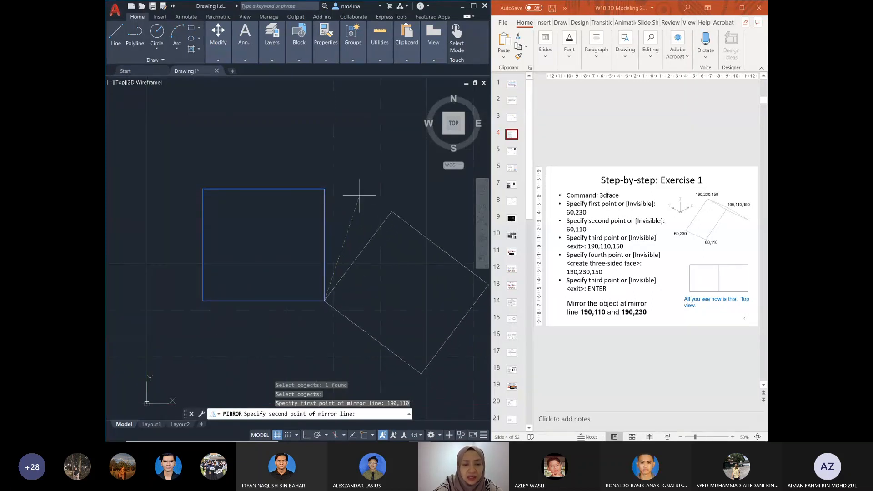
text(190,230)
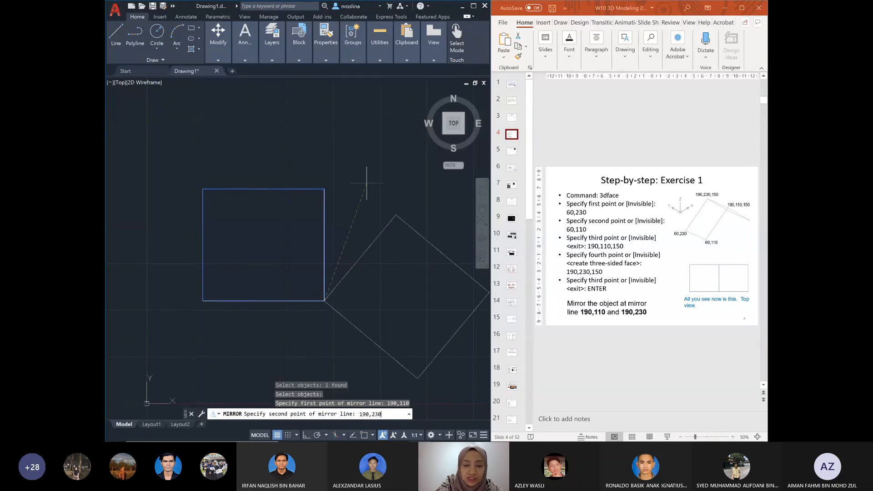
key(Return)
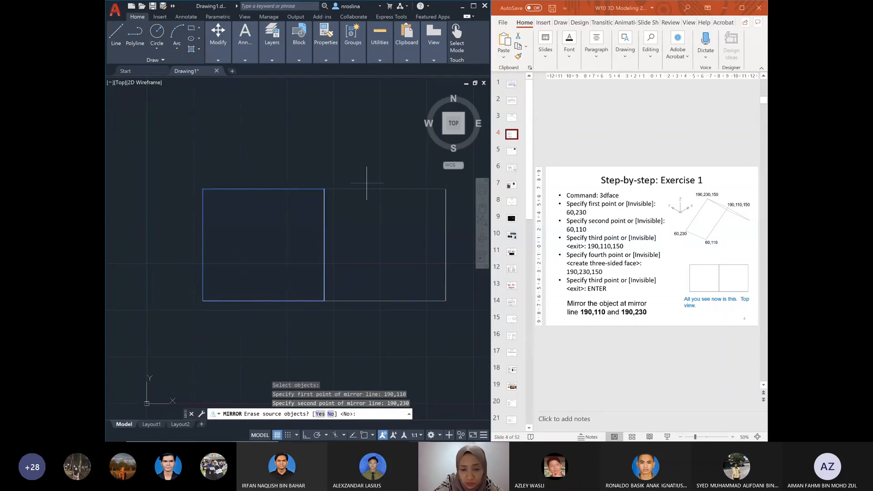
key(Return)
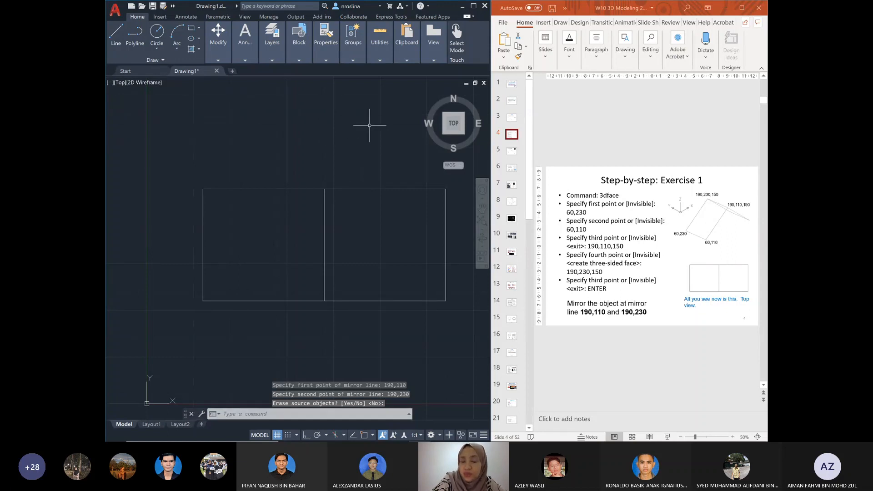
- Examine the two mirrored faces from isometric, back, front and left directions, ending on the top view with north up
click(445, 132)
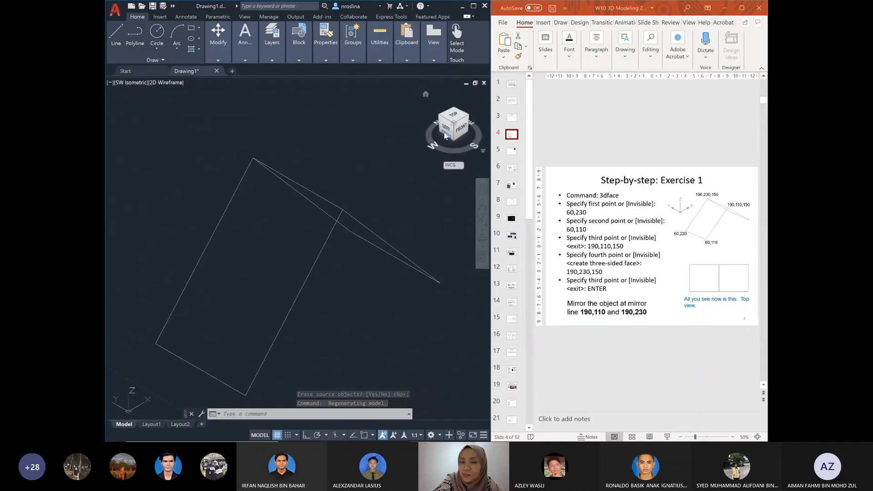
click(468, 117)
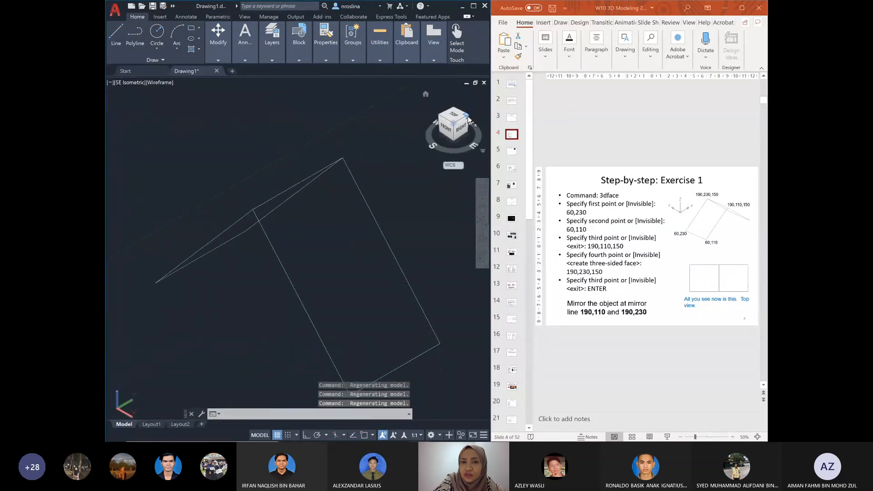
click(468, 117)
click(463, 121)
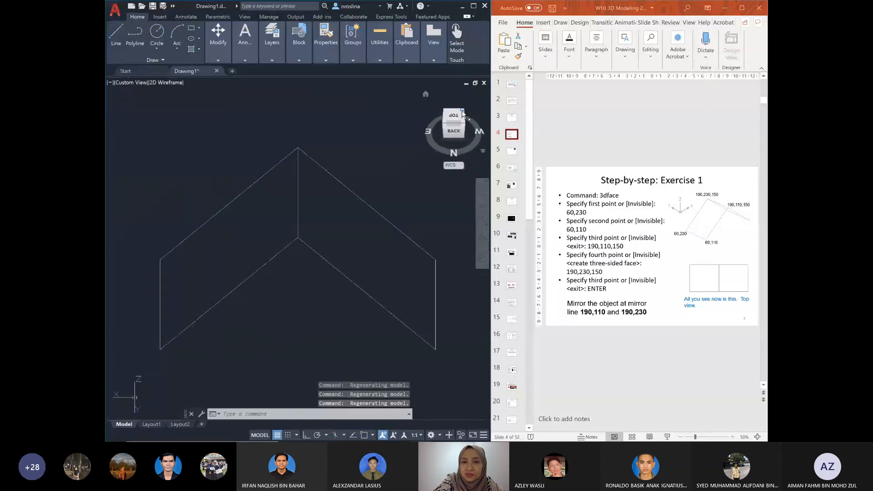
click(461, 121)
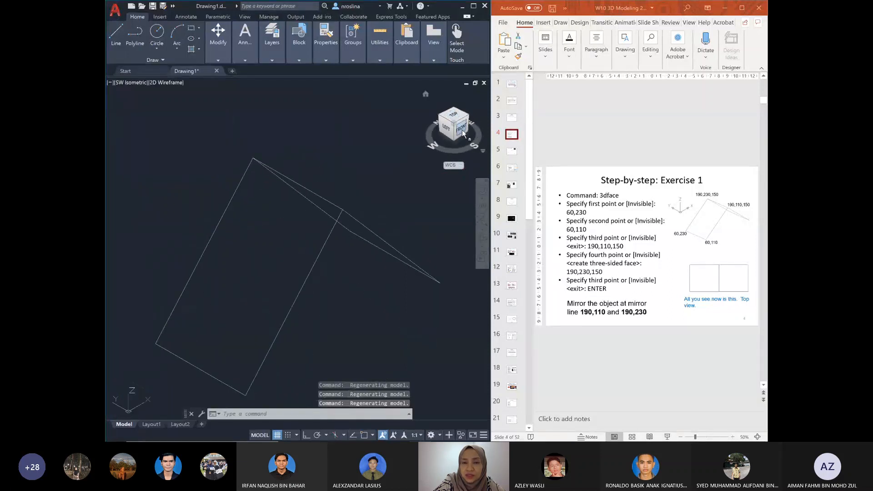
click(463, 127)
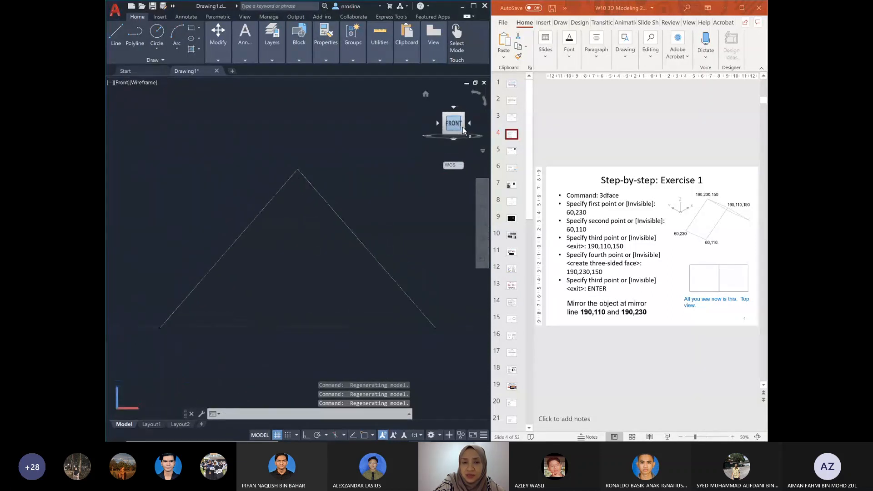
click(438, 123)
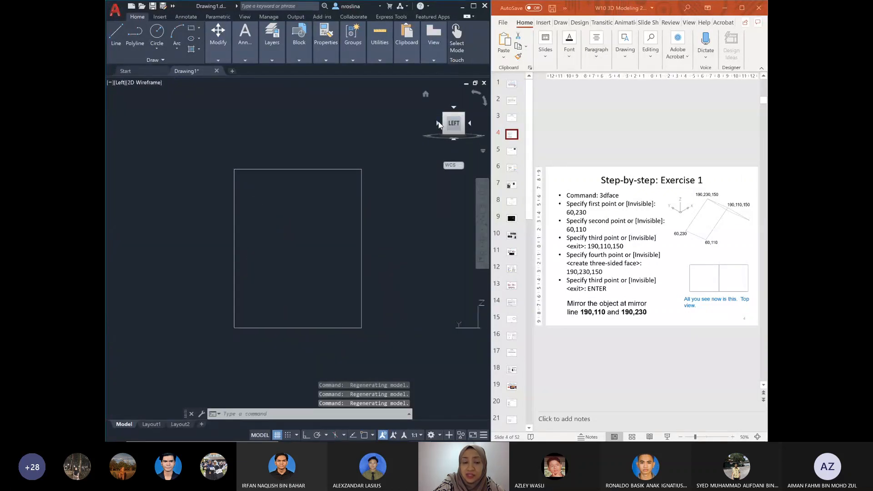
click(454, 107)
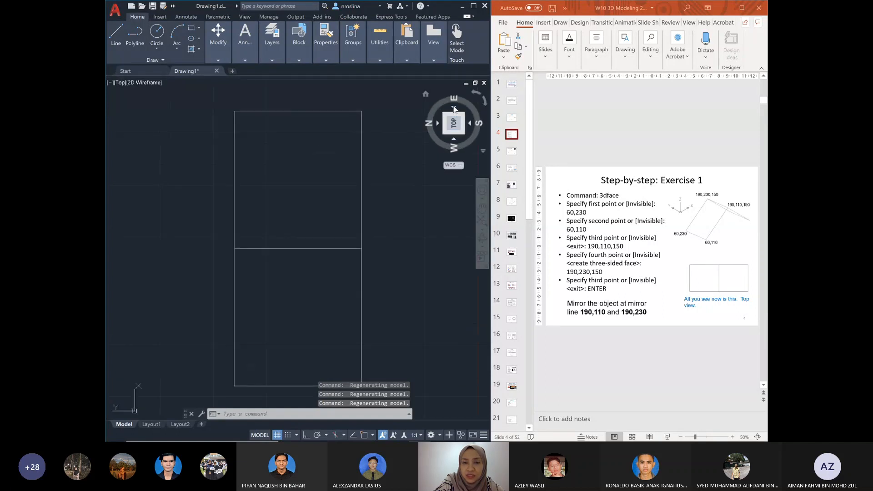
click(485, 104)
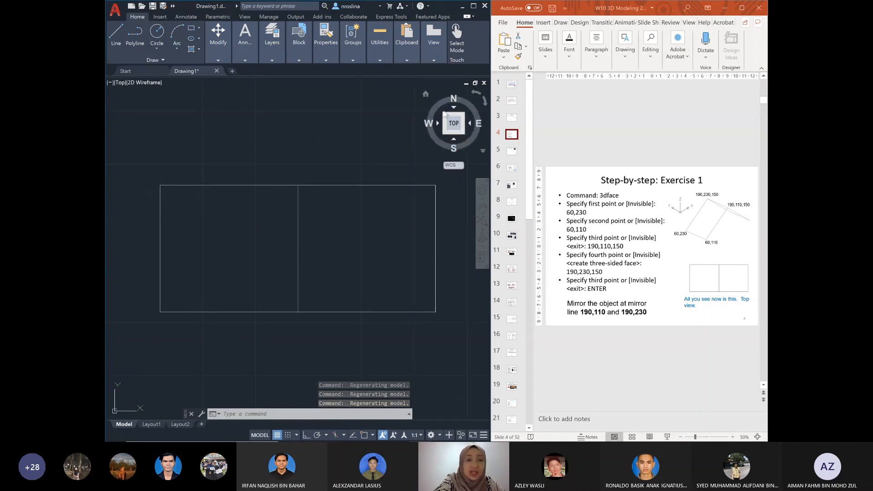
- Set the drawing to the SW Isometric preset view and suppress the obscured edges with the HIDE command
click(246, 19)
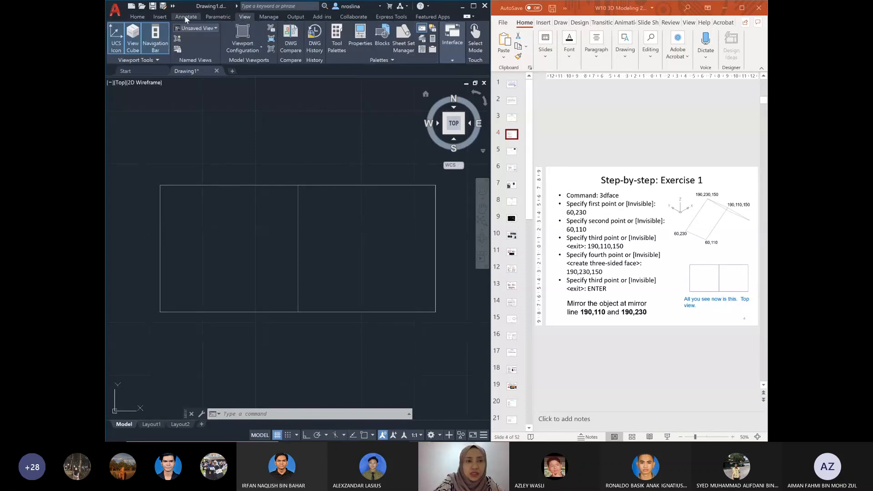
click(217, 28)
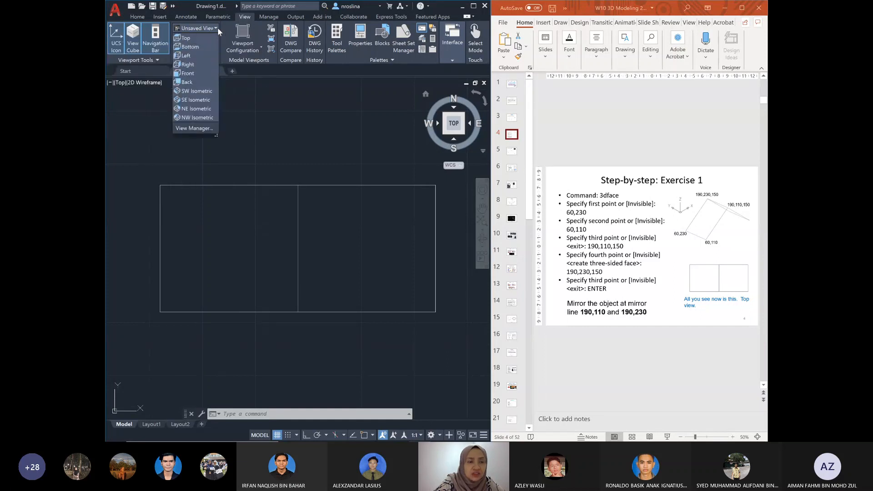
click(201, 91)
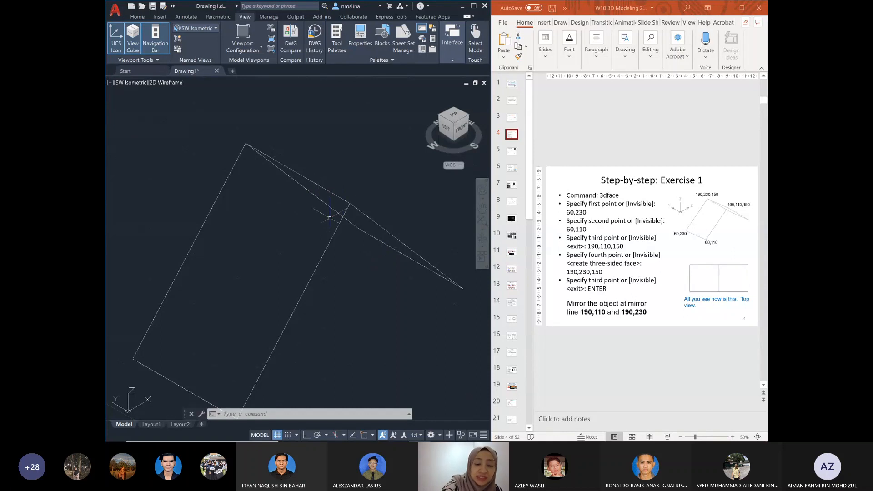
text(HI)
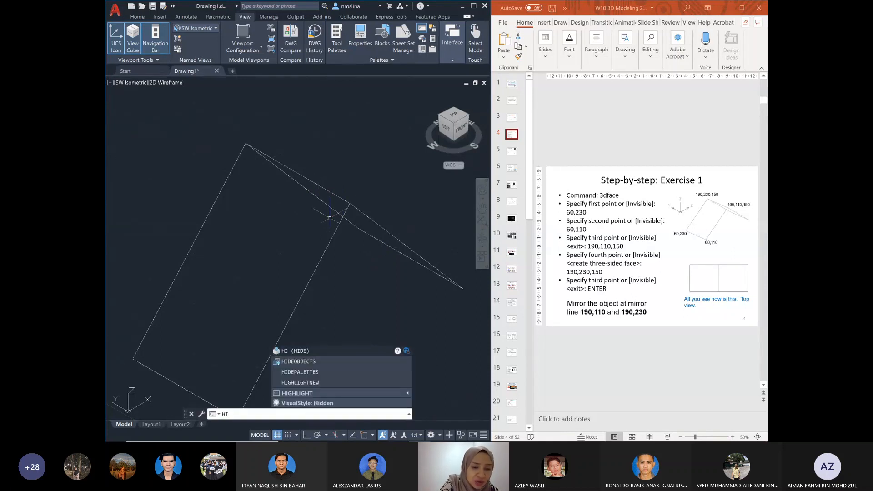
text(DE)
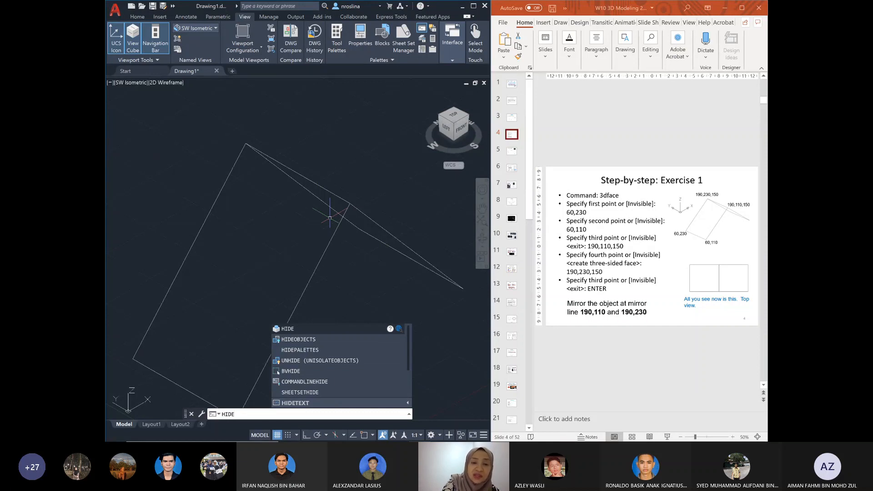
key(Return)
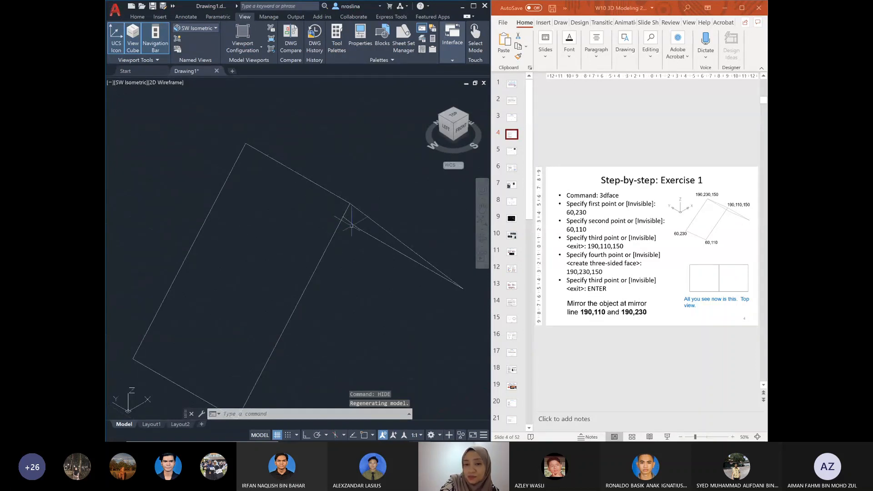
- Switch to the PowerPoint slides and review the SW Isometric, HIDE Tool and 3D Isometric Views slides, enlarging them to about 63%
click(512, 154)
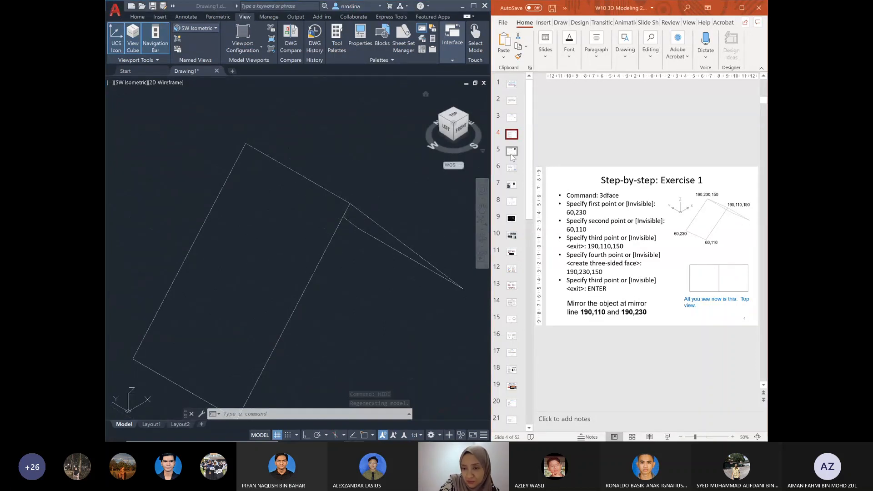
click(511, 153)
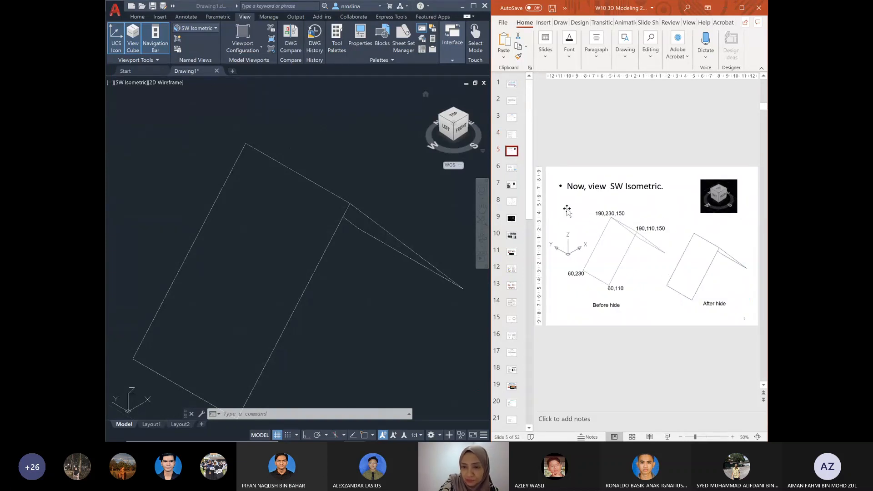
click(511, 169)
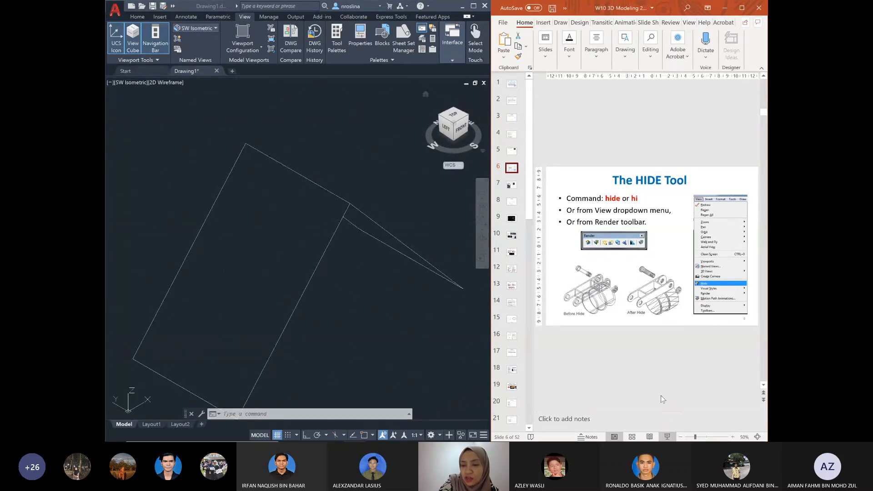
ctrl+scroll(657, 305, up, 3)
ctrl+scroll(657, 305, down, 3)
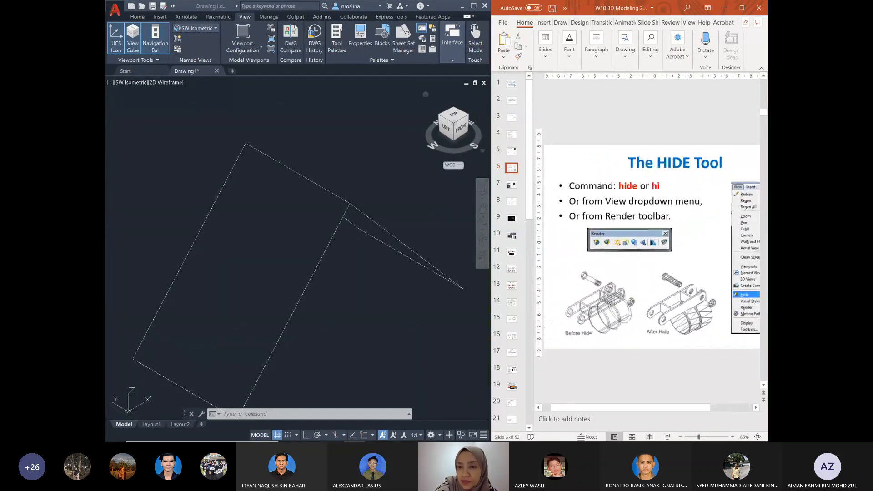
ctrl+scroll(657, 304, up, 2)
ctrl+scroll(652, 247, down, 1)
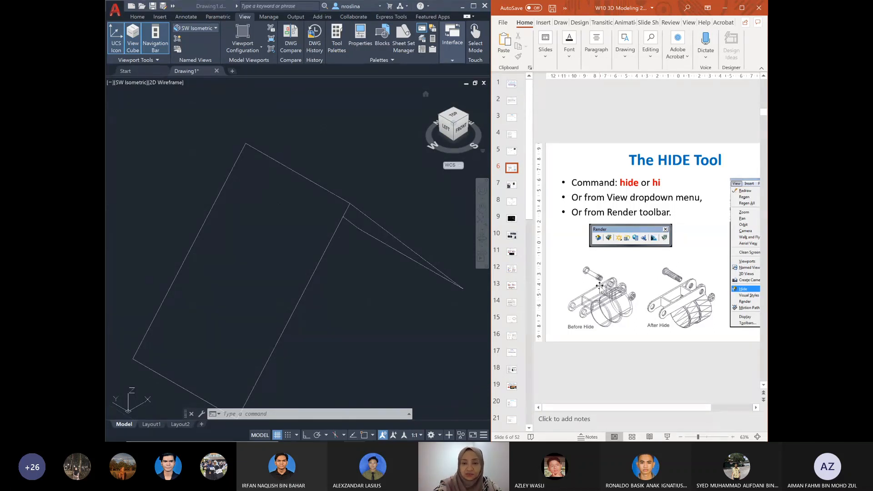
key(Page_Down)
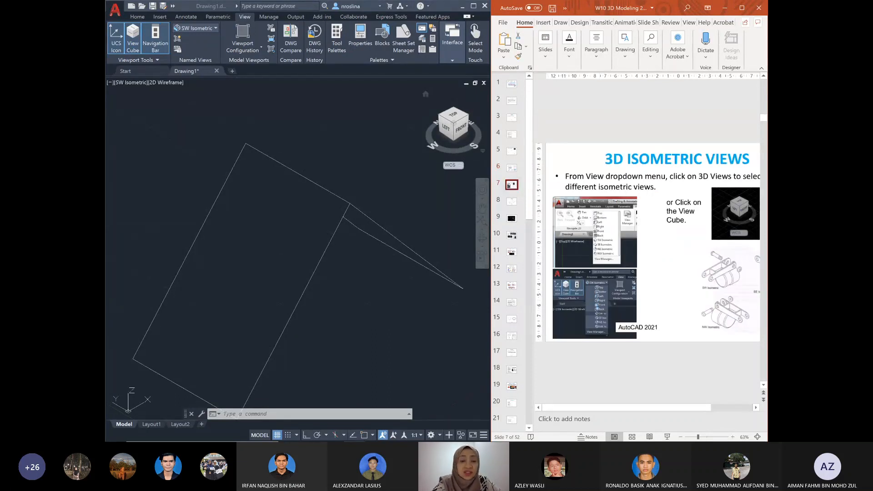
scroll(213, 163, down, 1)
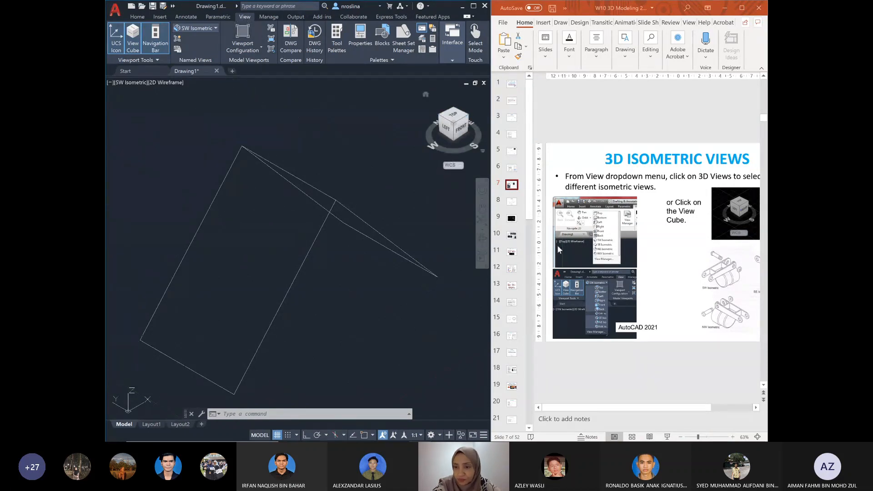
- Open the Exercise 2 slide with the open tray's corner coordinates and present it full screen
click(512, 202)
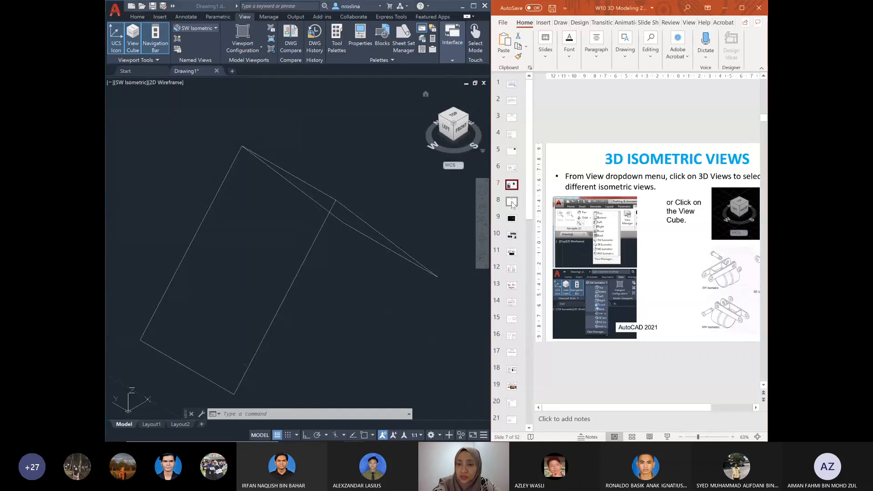
click(512, 205)
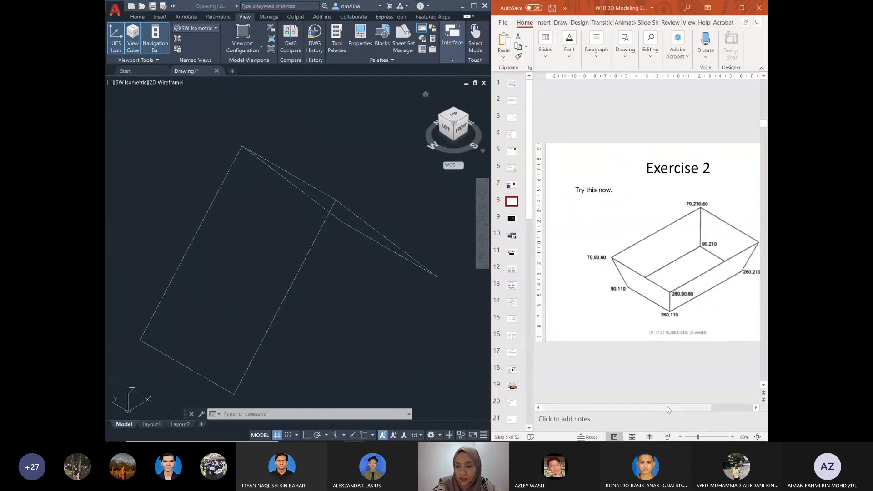
click(714, 347)
scroll(714, 346, right, 1)
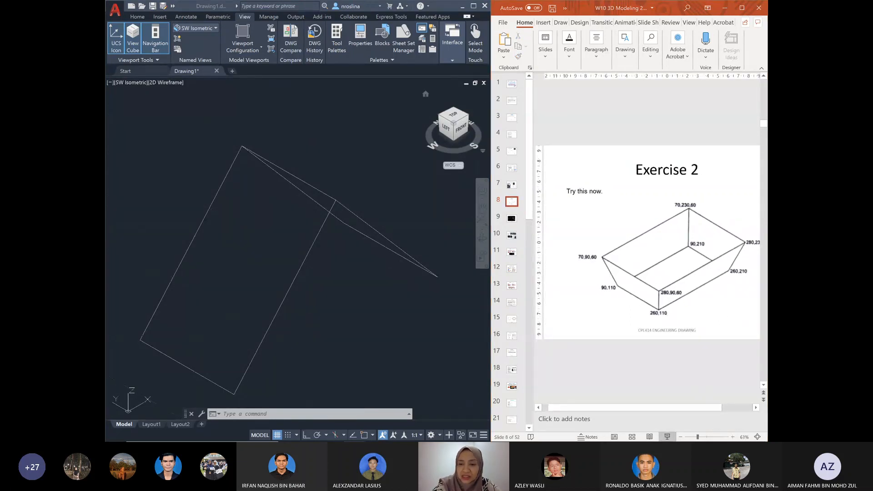
click(667, 437)
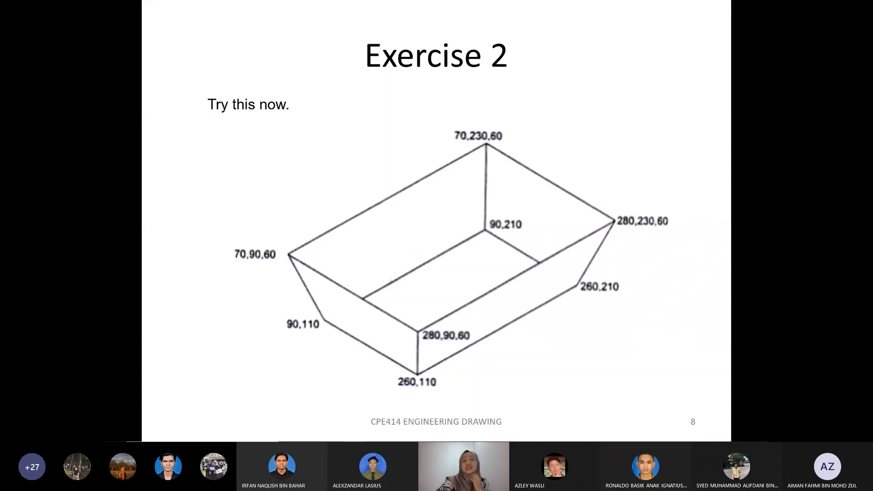